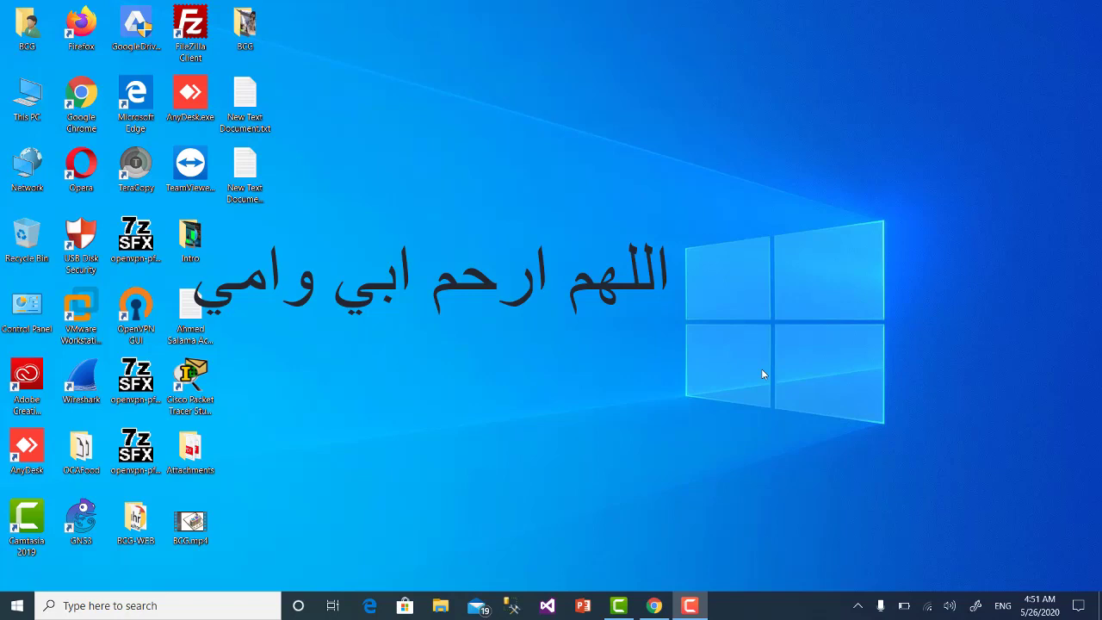
right_click(517, 255)
click(552, 343)
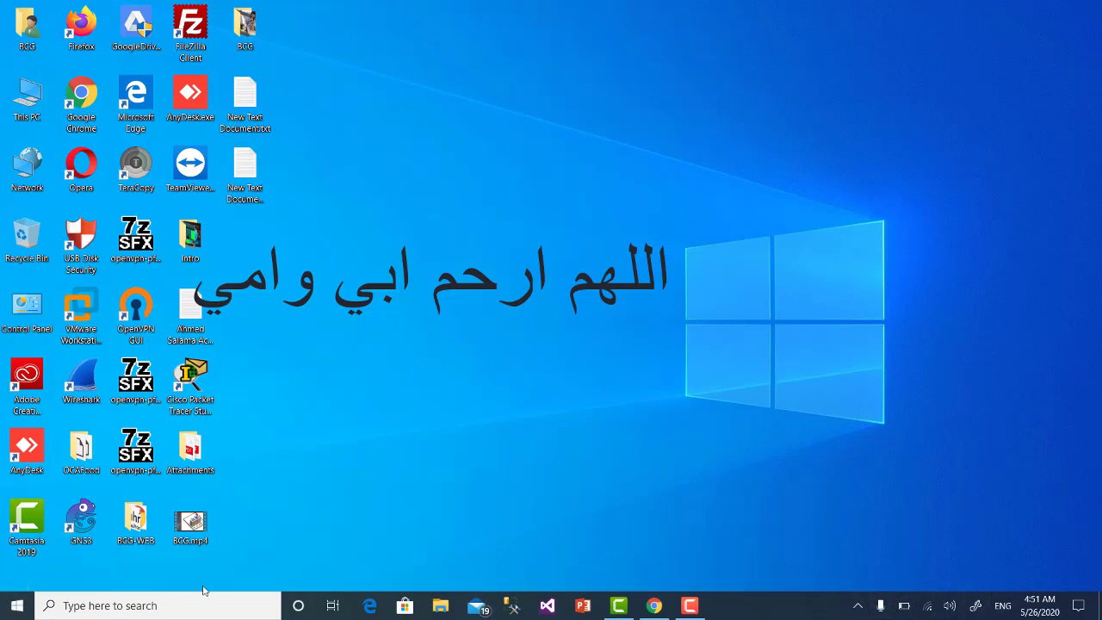
Step: Browse the Start menu's app list, jumping through the alphabet index to the M, C and # sections
click(7, 607)
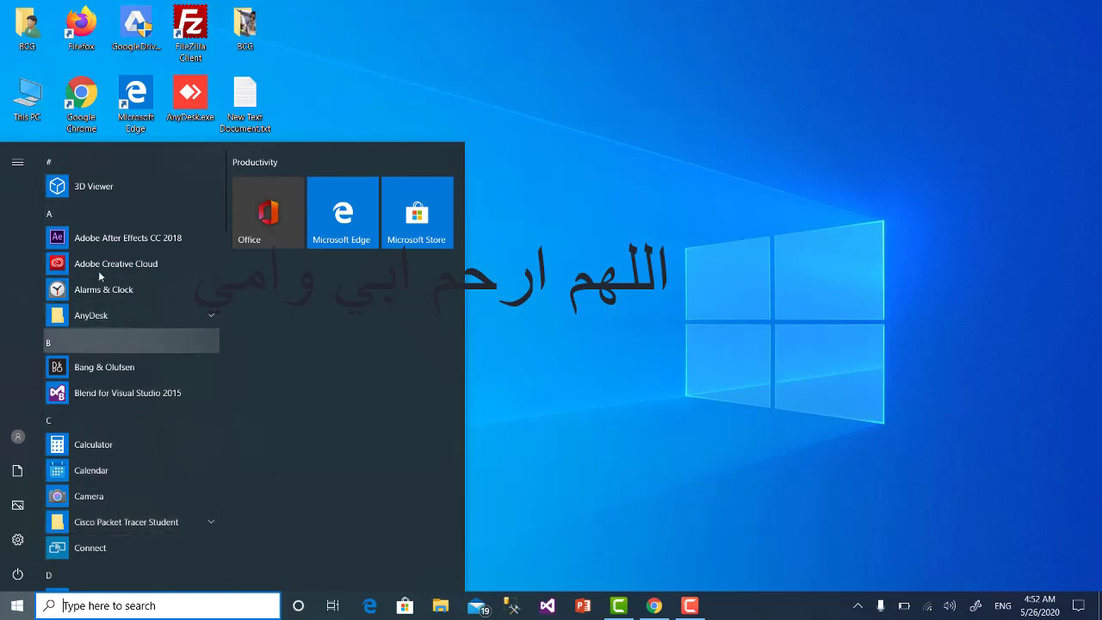
click(77, 212)
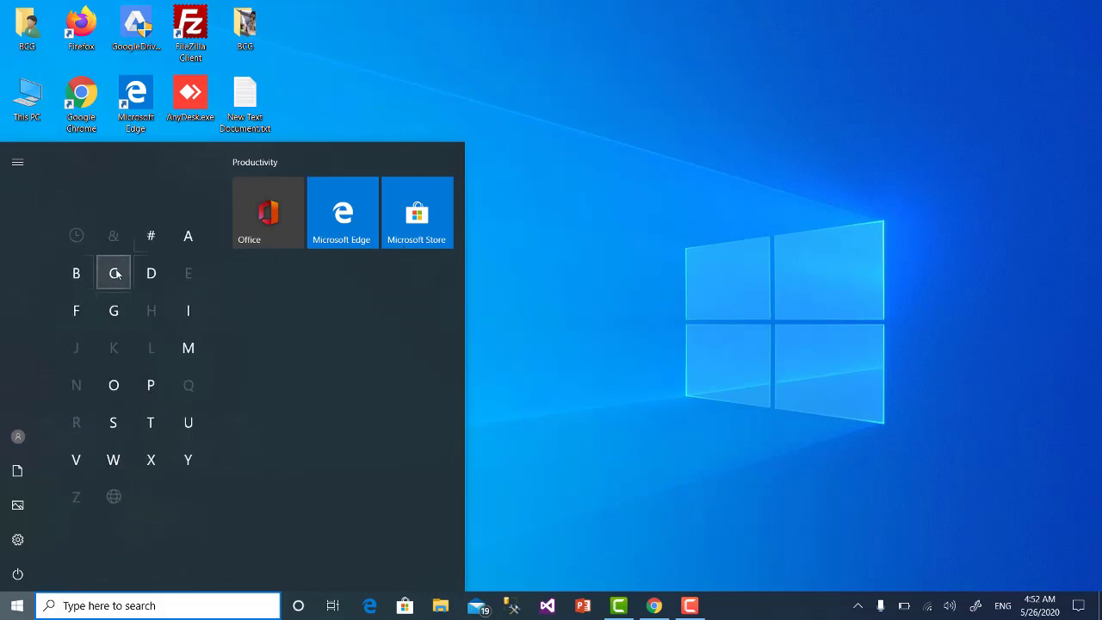
click(188, 347)
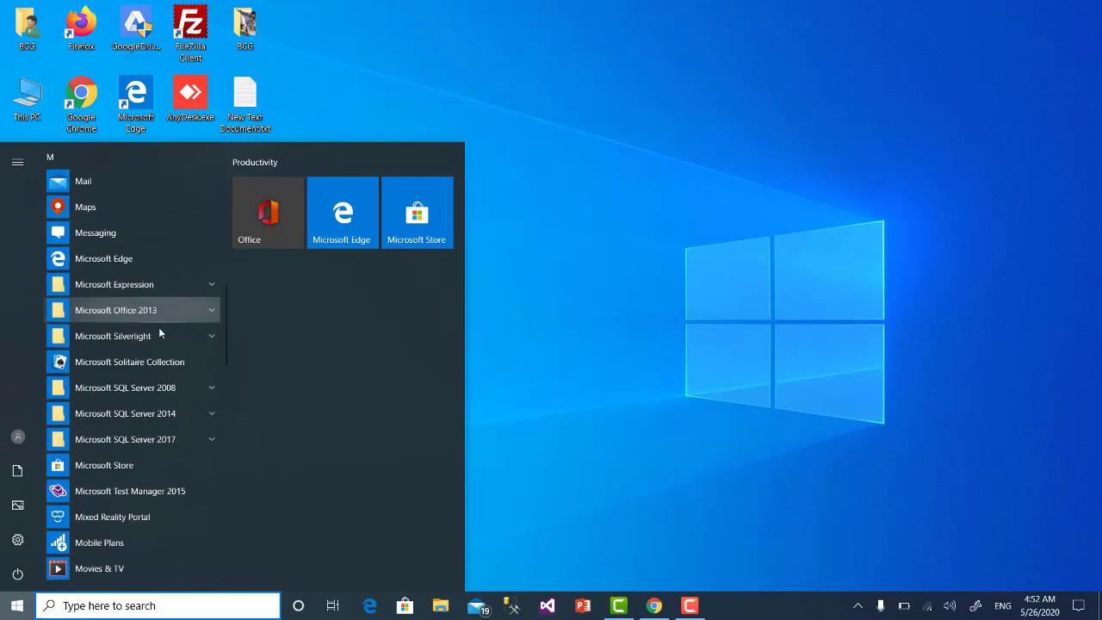
click(74, 159)
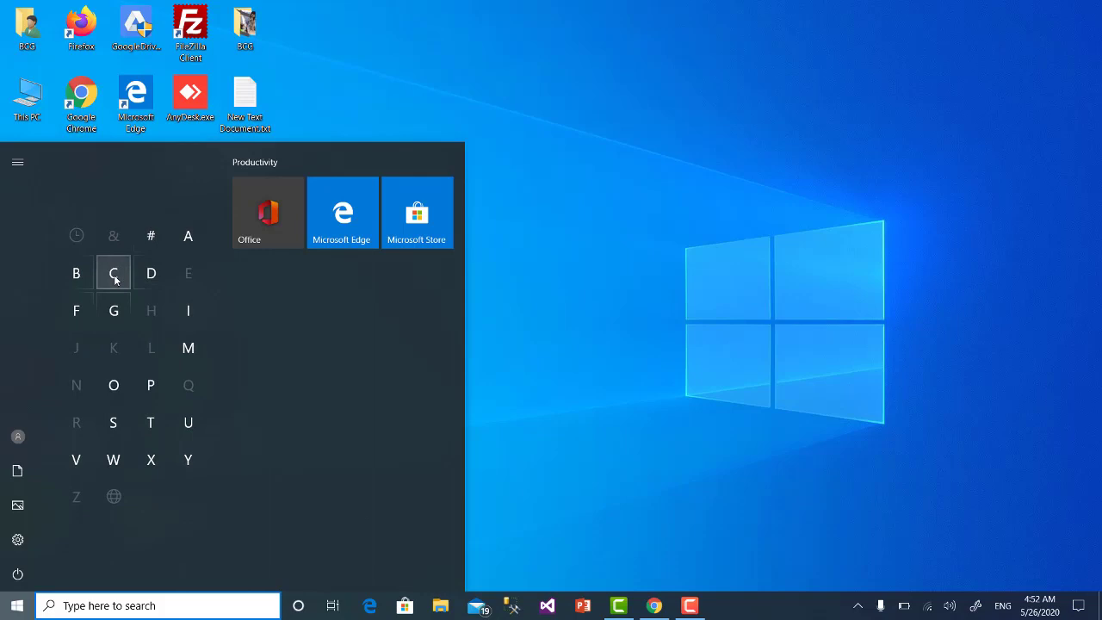
click(115, 278)
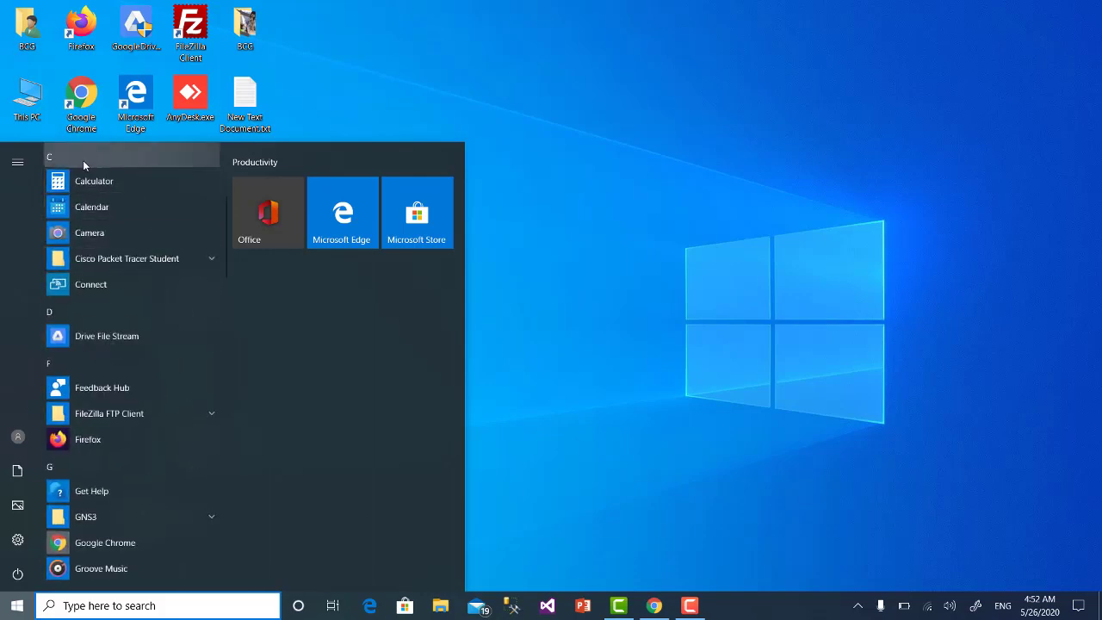
click(90, 162)
click(152, 235)
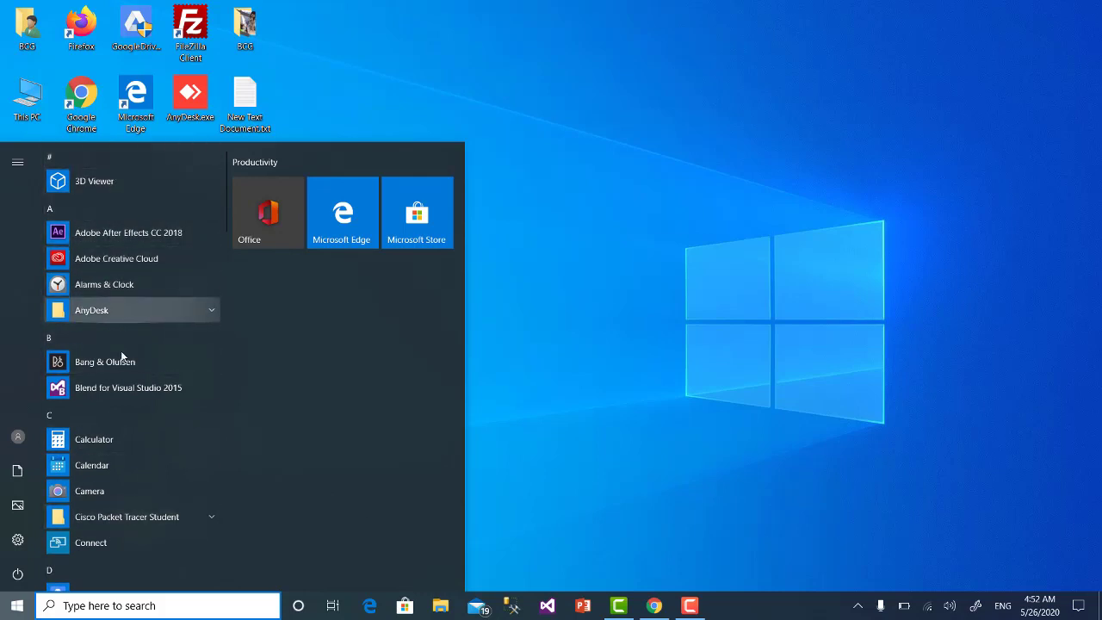
scroll(105, 350, down, 3)
scroll(102, 352, up, 3)
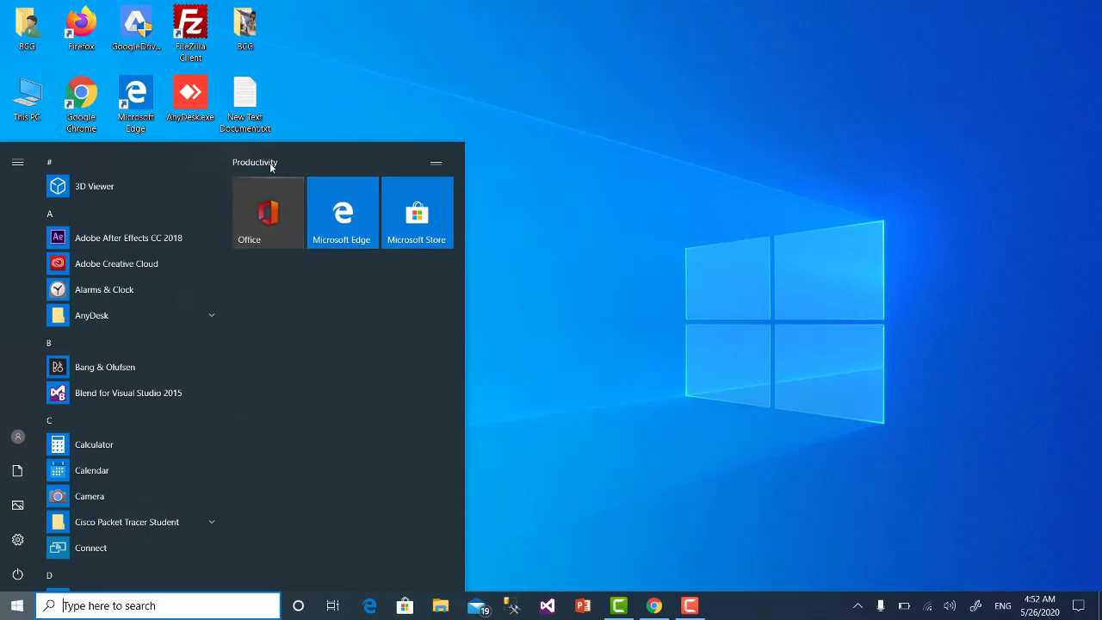
Step: Open the name of the Productivity tile group for editing and leave it without entering a new name
click(430, 164)
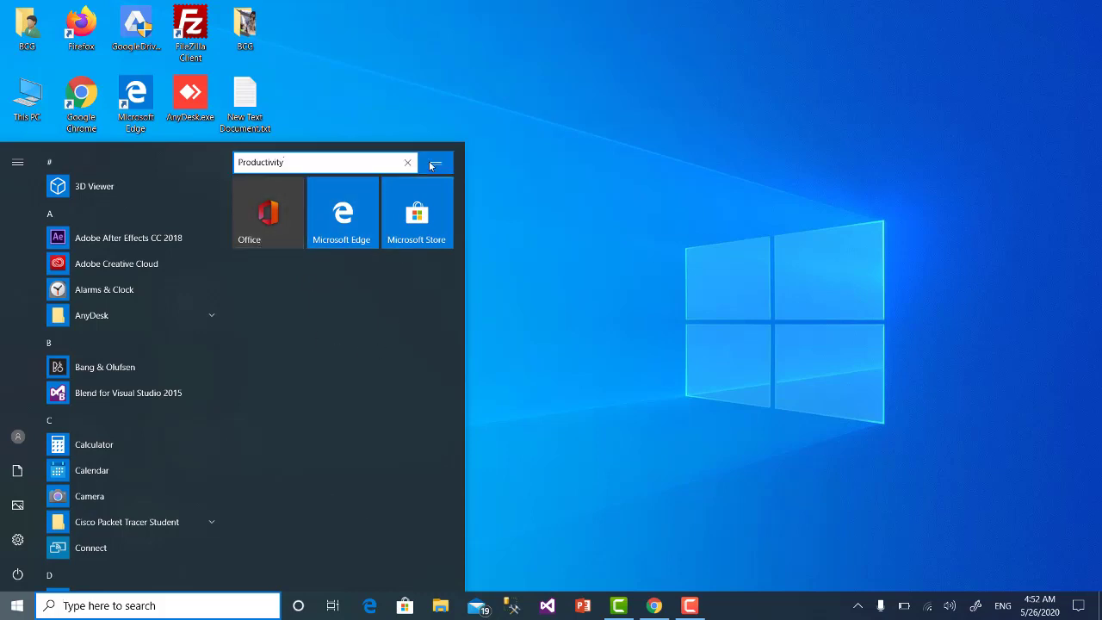
double_click(370, 161)
click(279, 280)
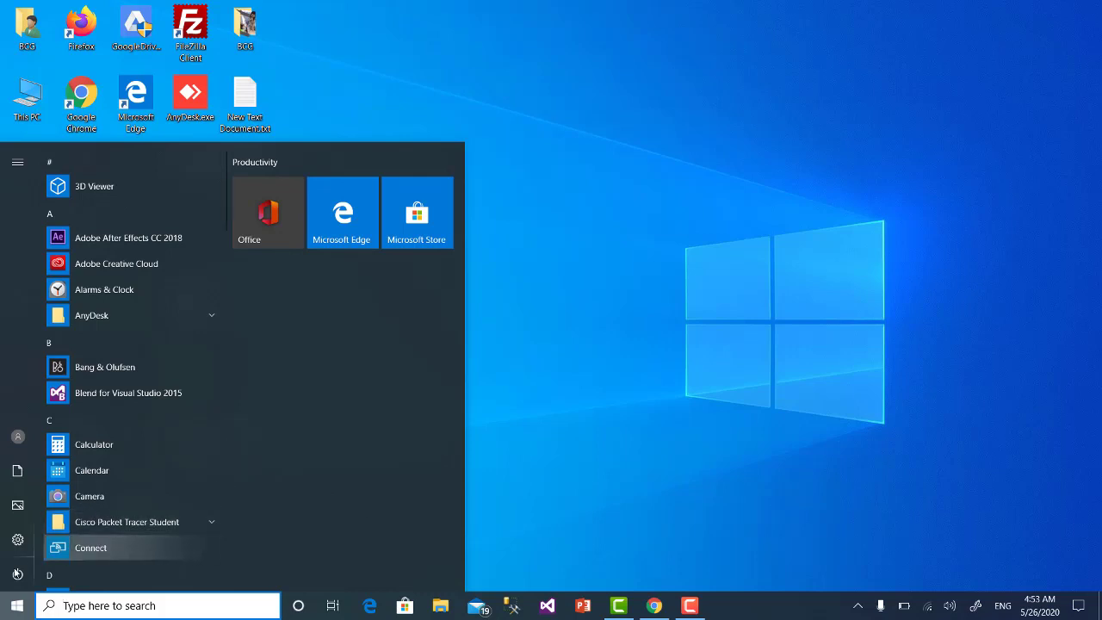
Step: Expand the Start menu's side labels and view the options offered for the user account
mouse_move(3, 290)
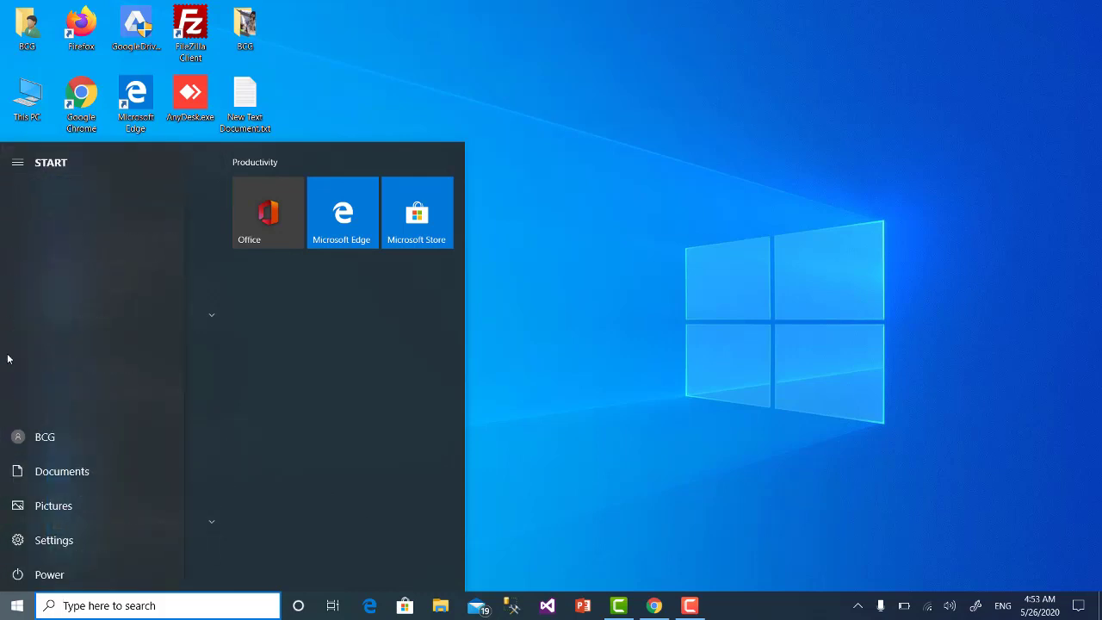
click(46, 436)
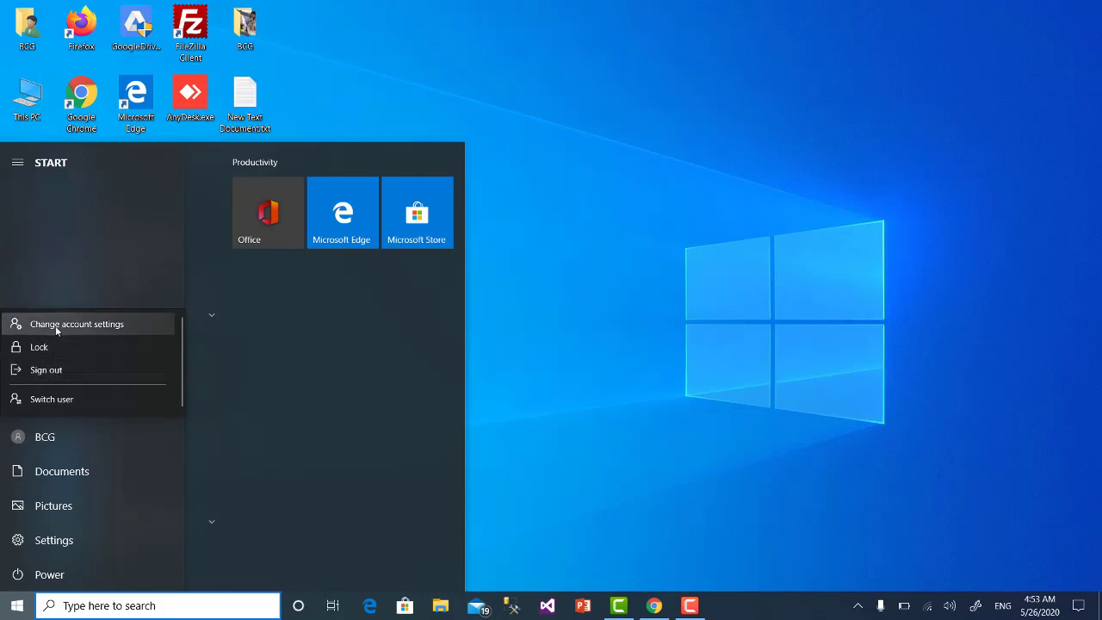
click(112, 251)
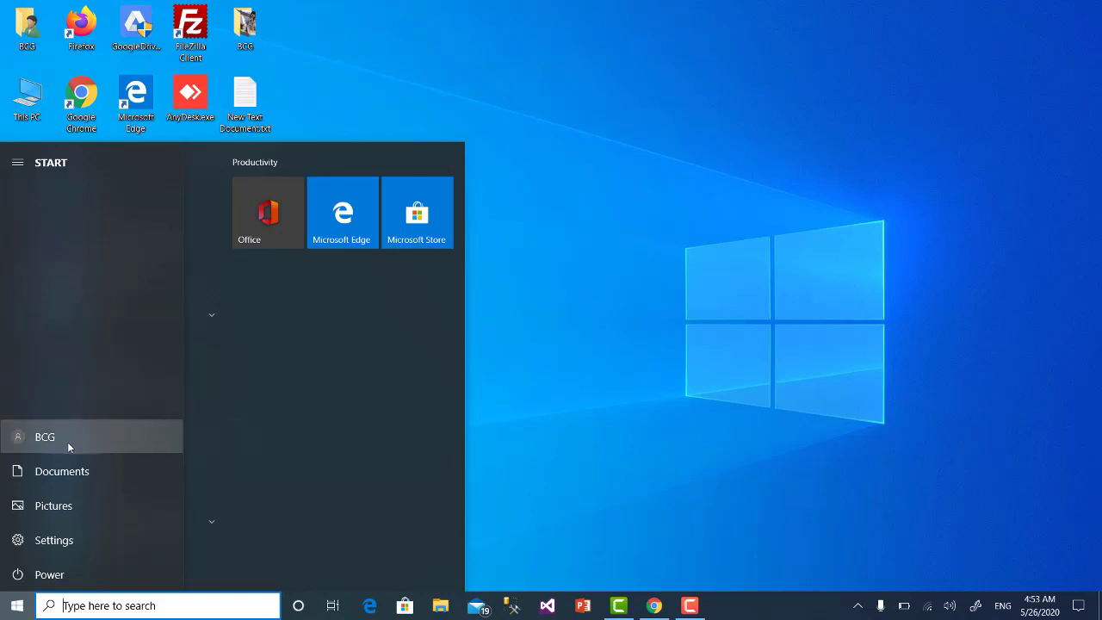
Step: View the Windows Settings home page from Start, close it, and look at the Start menu's power options
click(53, 540)
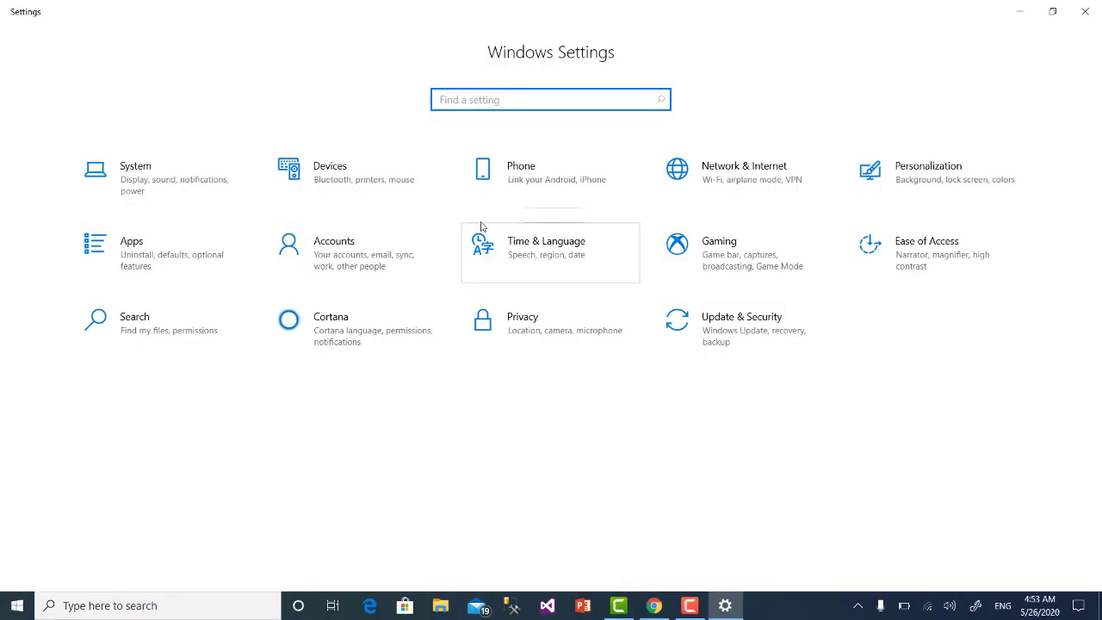
click(1085, 11)
click(5, 604)
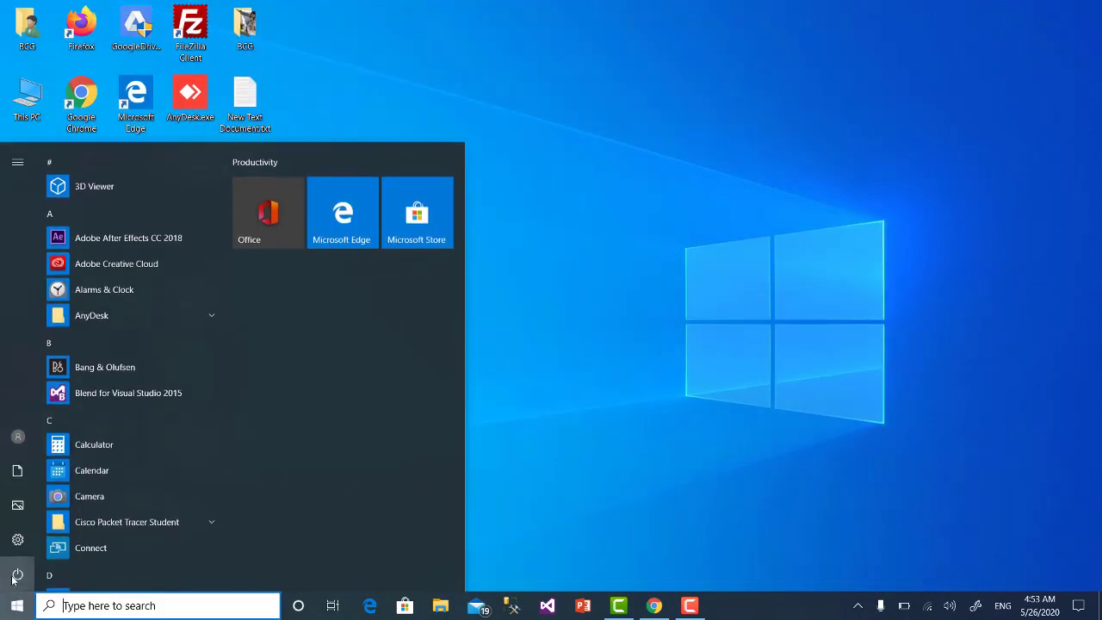
click(29, 576)
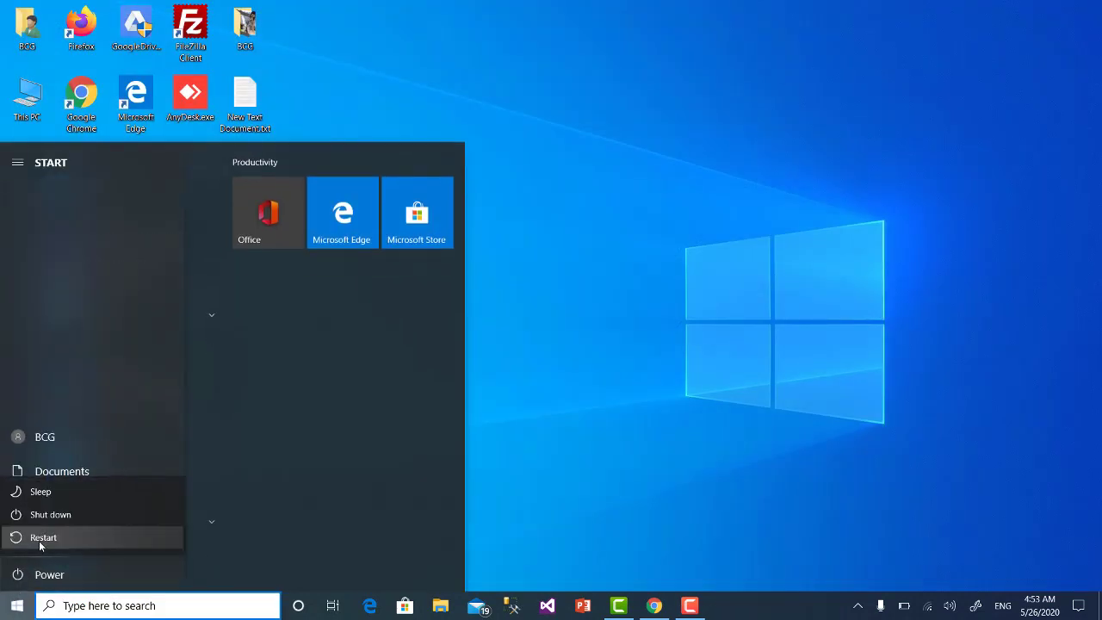
click(94, 289)
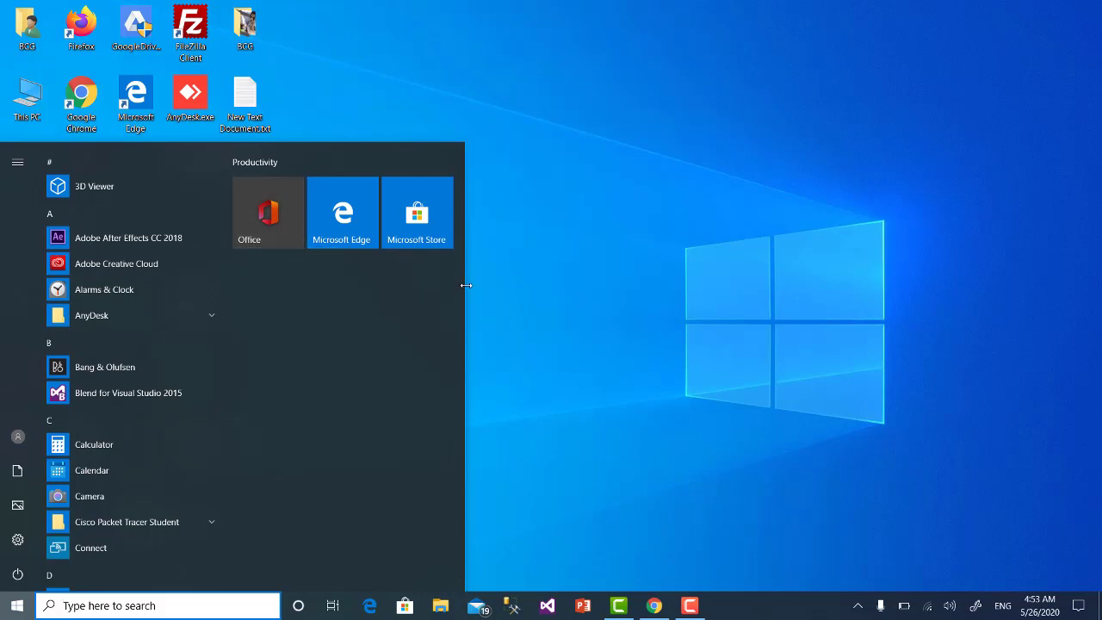
Step: Resize the Start menu by widening it, making it slightly taller, and narrowing it back to one tile column
drag(465, 285, 1021, 272)
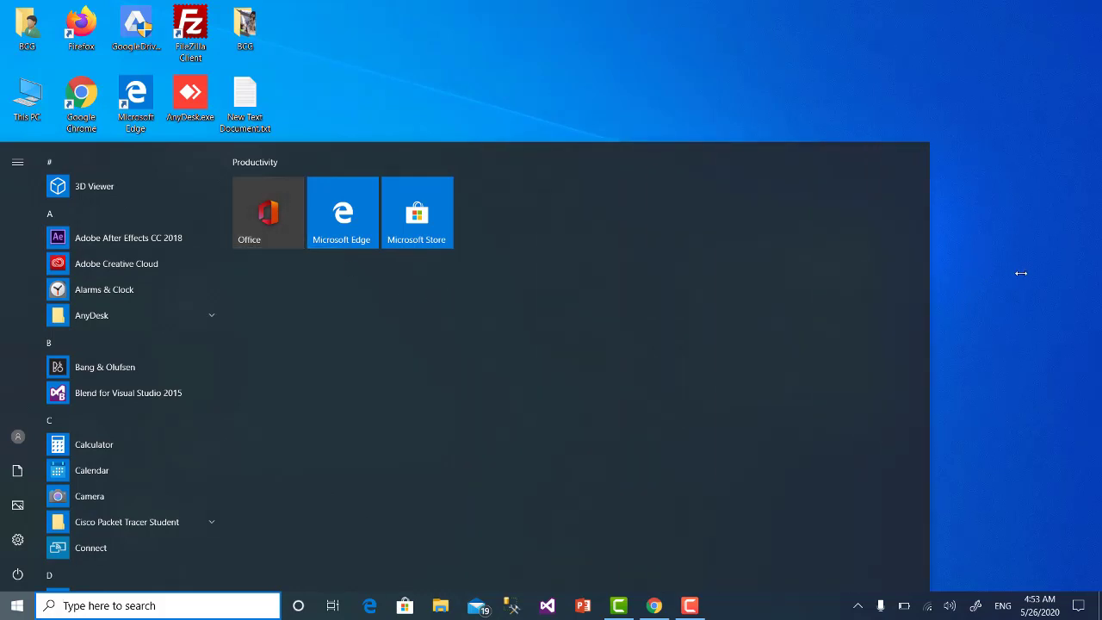
mouse_move(683, 143)
mouse_down()
mouse_move(684, 2)
mouse_move(687, 127)
mouse_up()
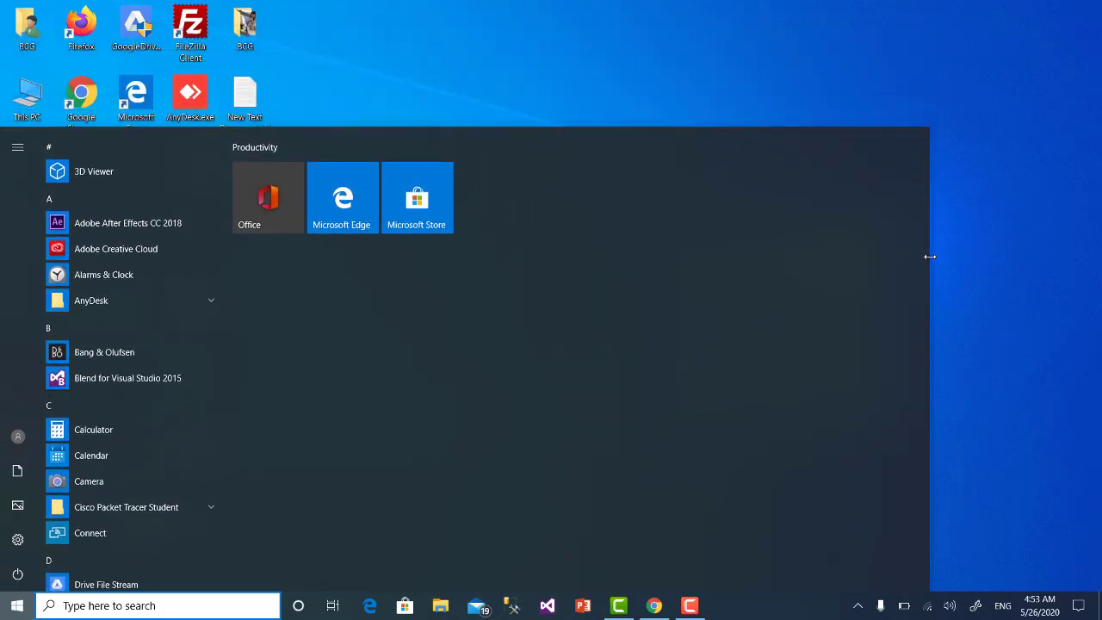
drag(930, 257, 461, 259)
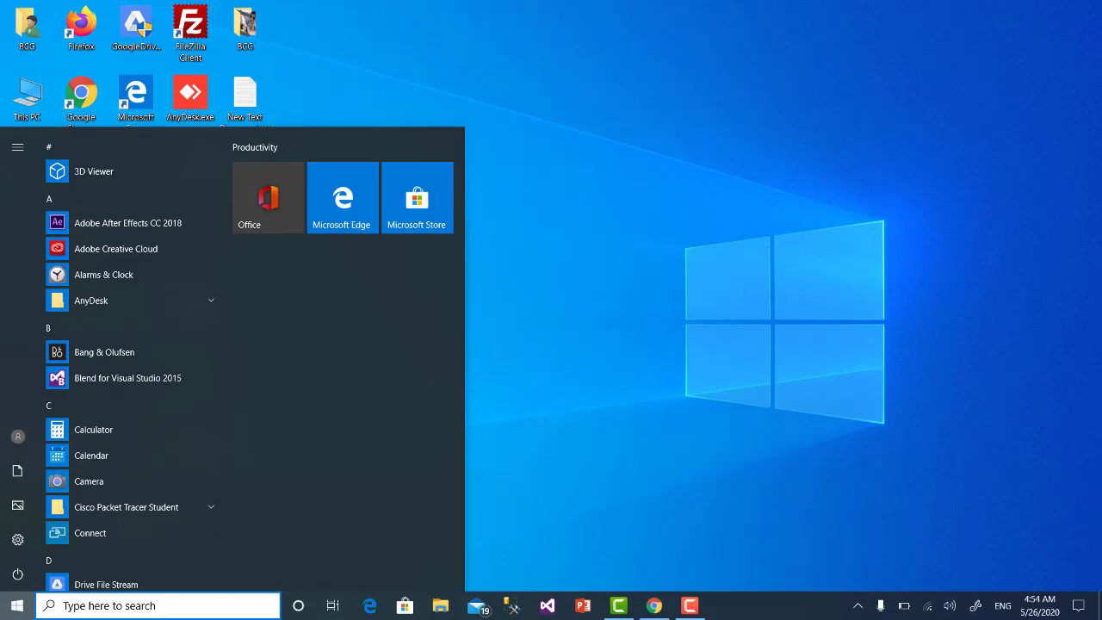
Step: Turn on Use Start full screen in the Start section of the Personalization settings
click(18, 605)
click(17, 605)
click(17, 539)
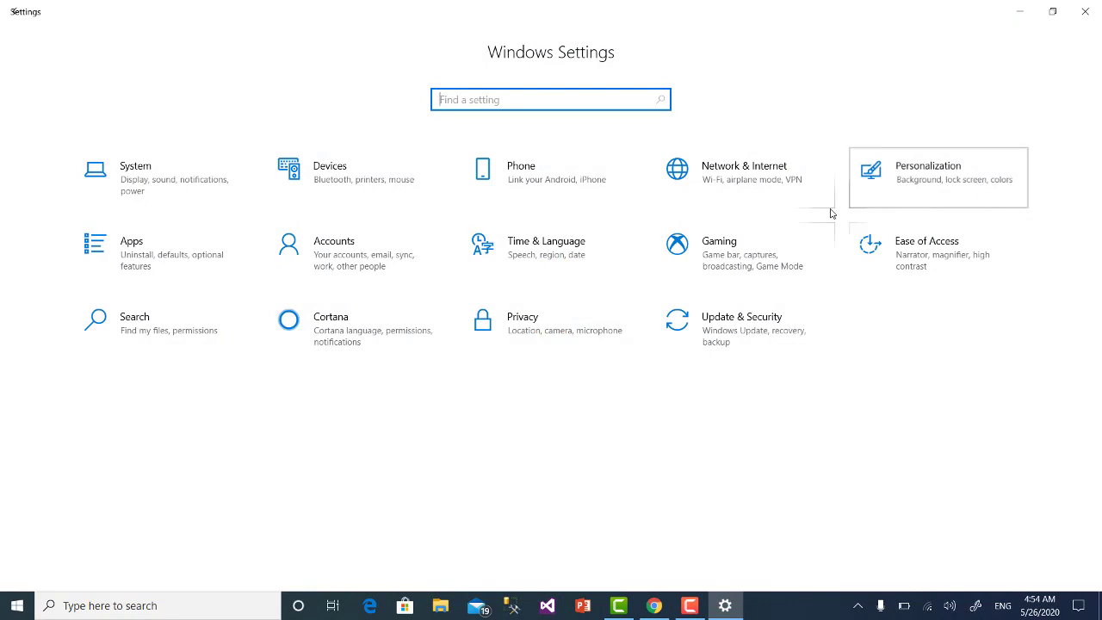
click(831, 212)
click(42, 342)
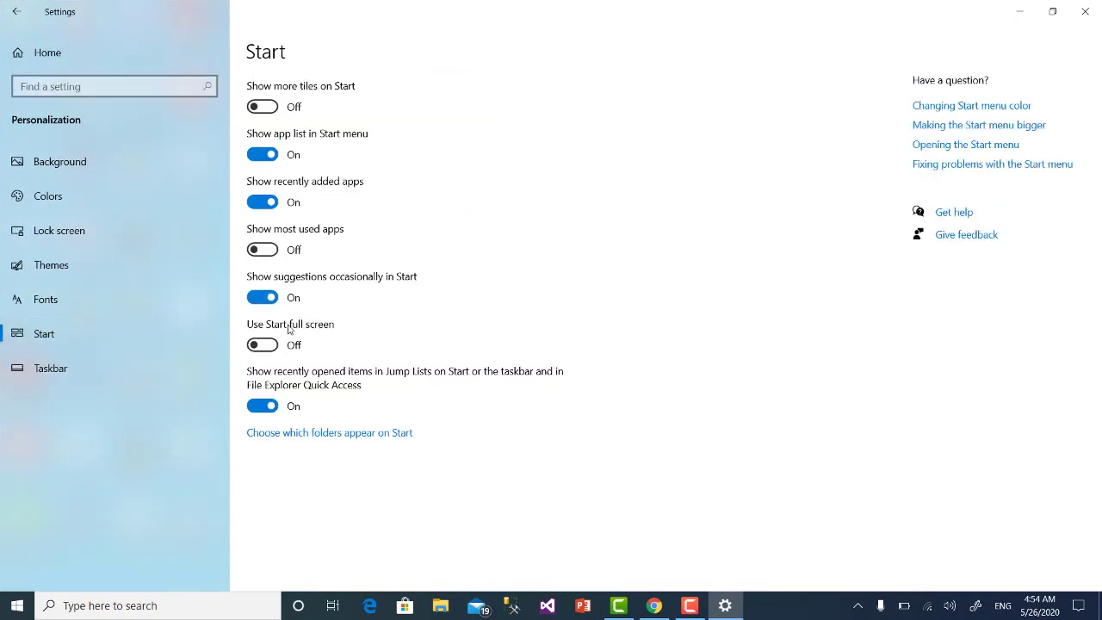
click(277, 344)
Step: View the full-screen Start with its pinned tiles, close it, and turn Use Start full screen off
click(17, 605)
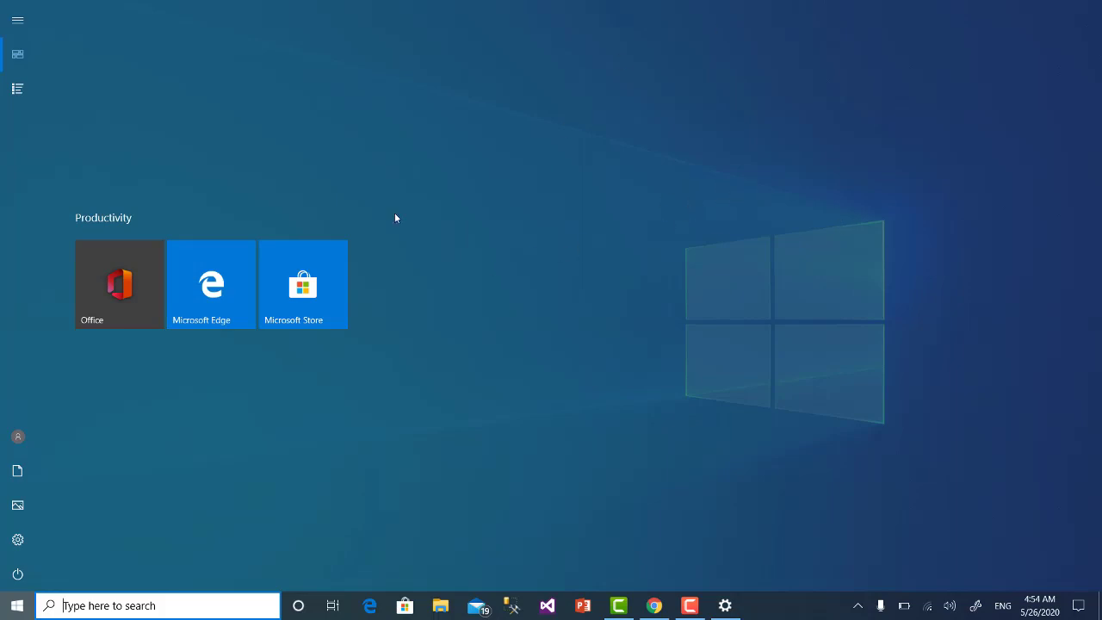
mouse_move(17, 508)
click(17, 606)
click(17, 605)
key(Escape)
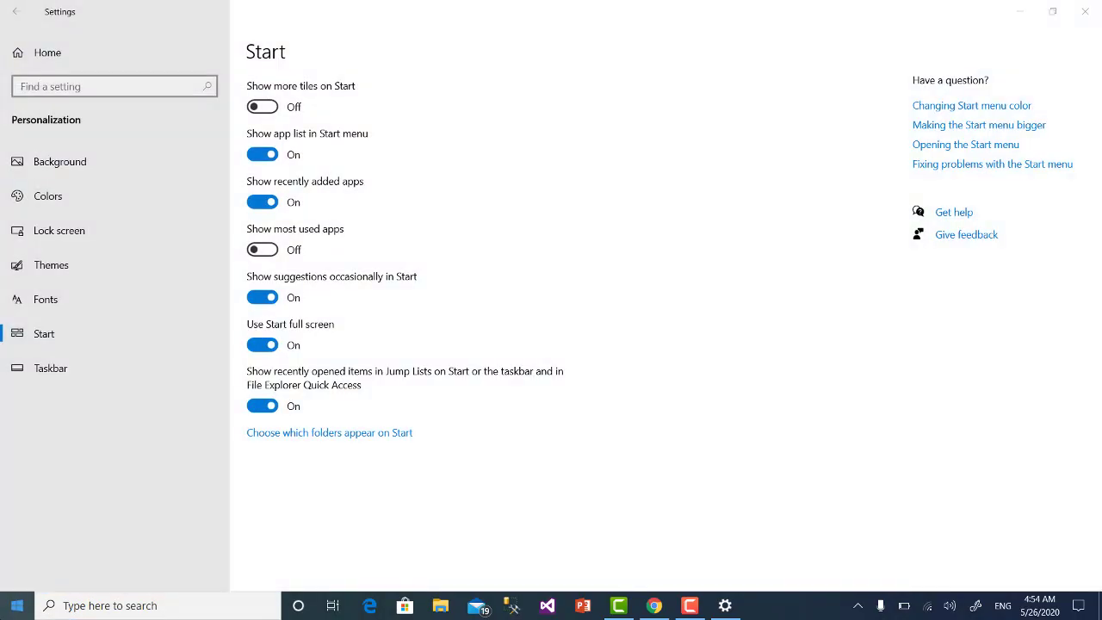
click(262, 345)
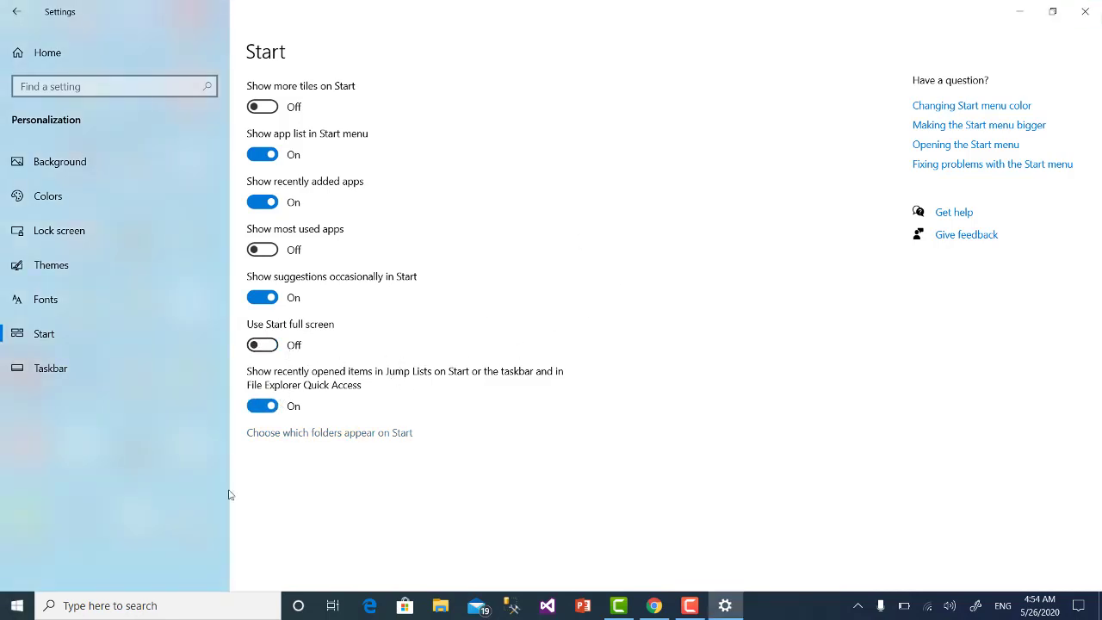
Step: Pin Adobe After Effects CC 2018 and Opera from the app list as tiles in a new group below Productivity
click(17, 606)
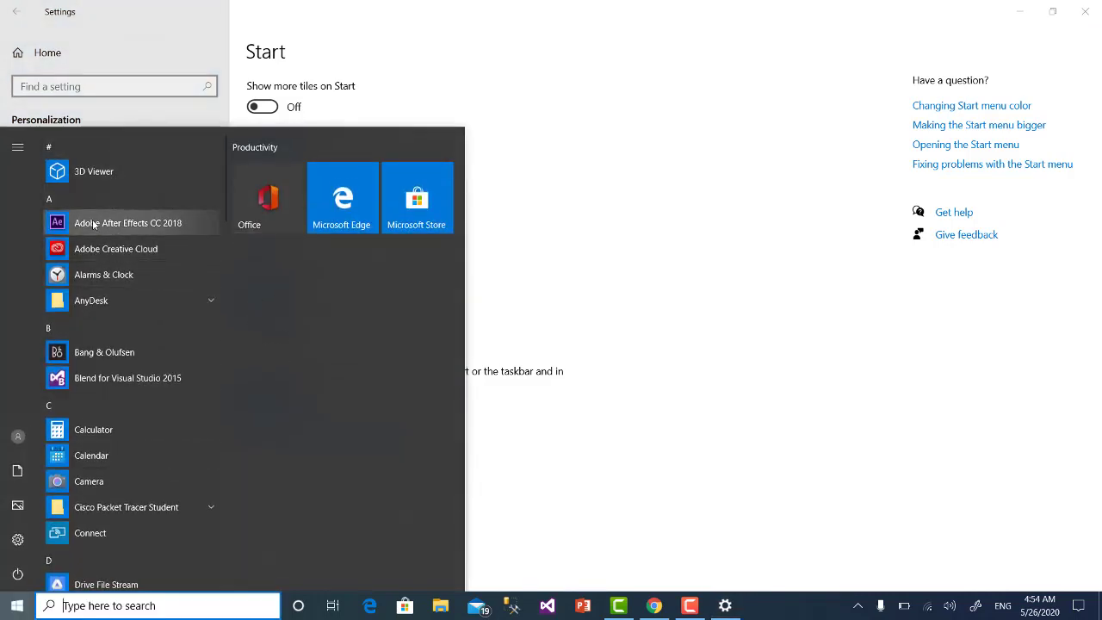
drag(93, 224, 398, 296)
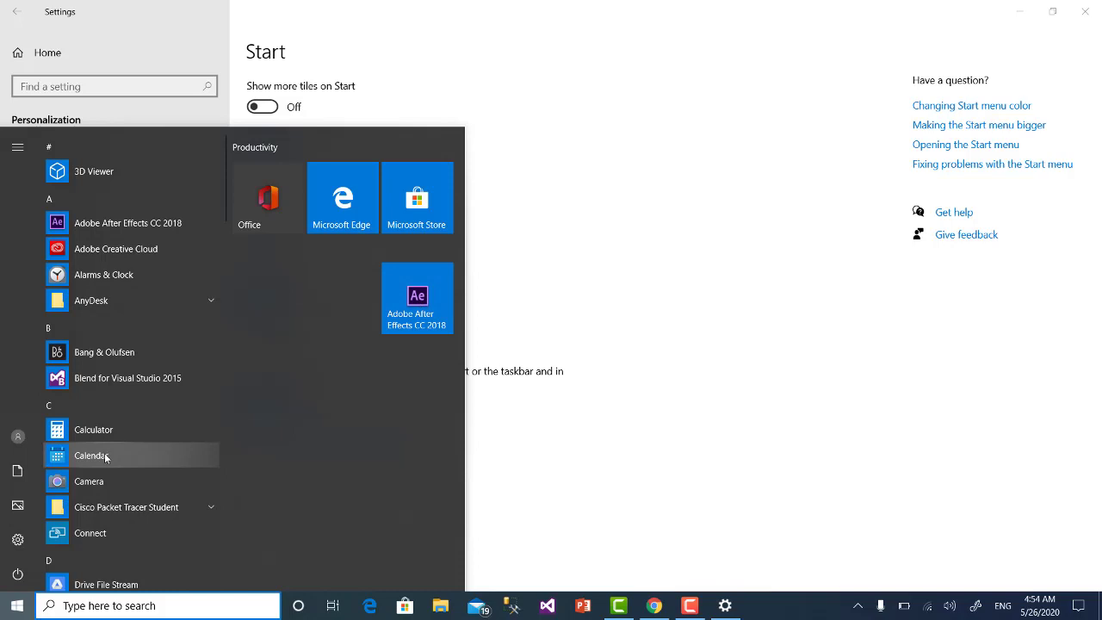
scroll(105, 457, down, 12)
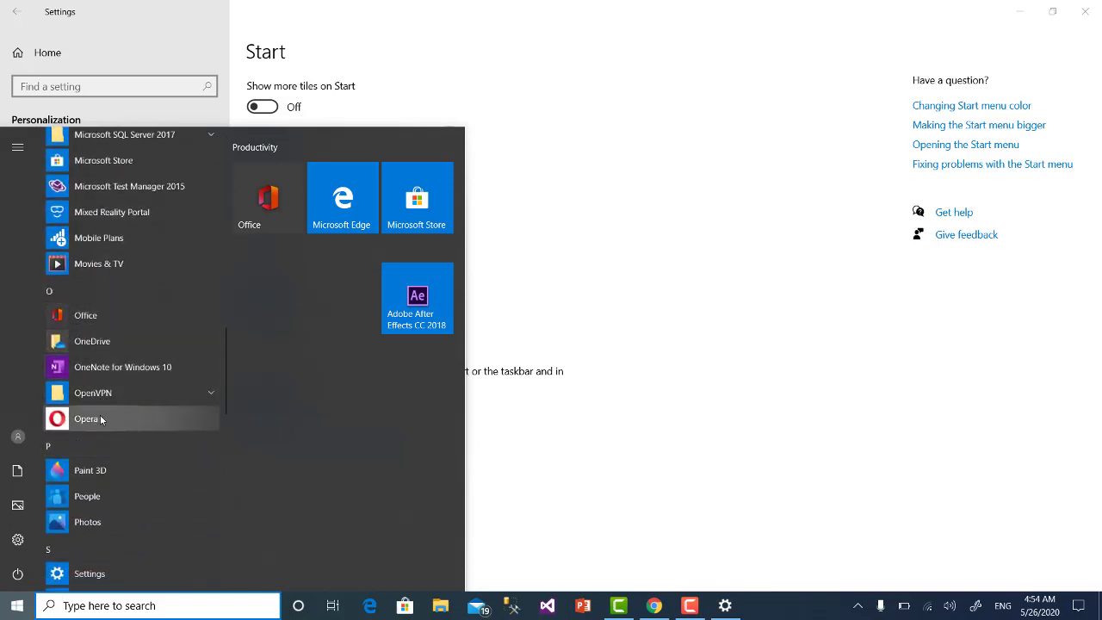
drag(89, 420, 305, 365)
Step: Launch Opera from its pinned tile, and close both the Settings window and the Opera window
click(341, 300)
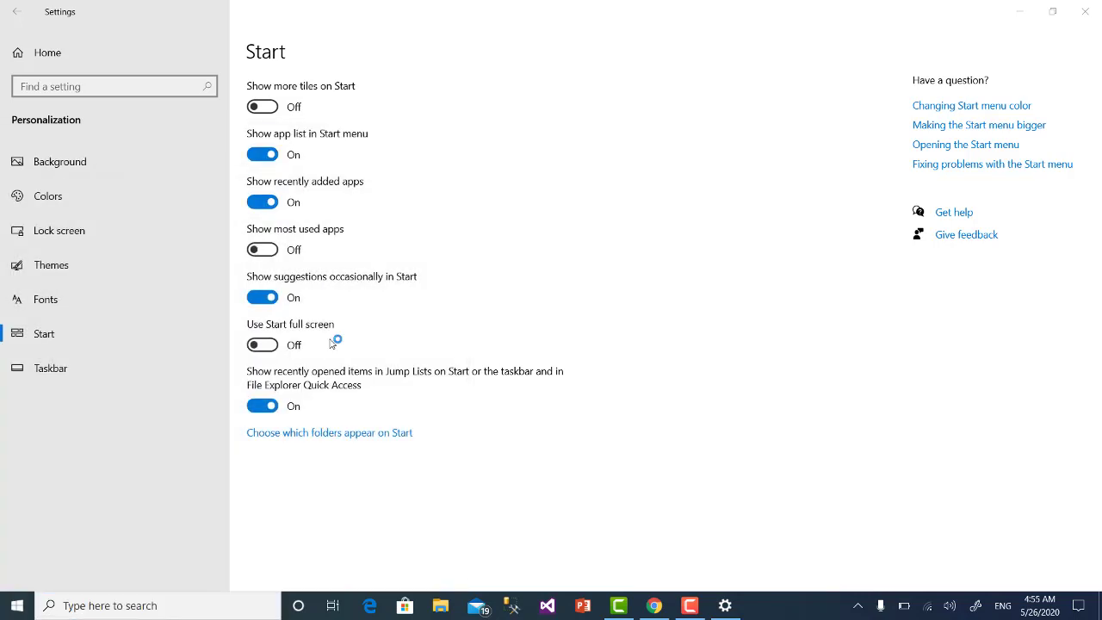
click(1085, 11)
key(super)
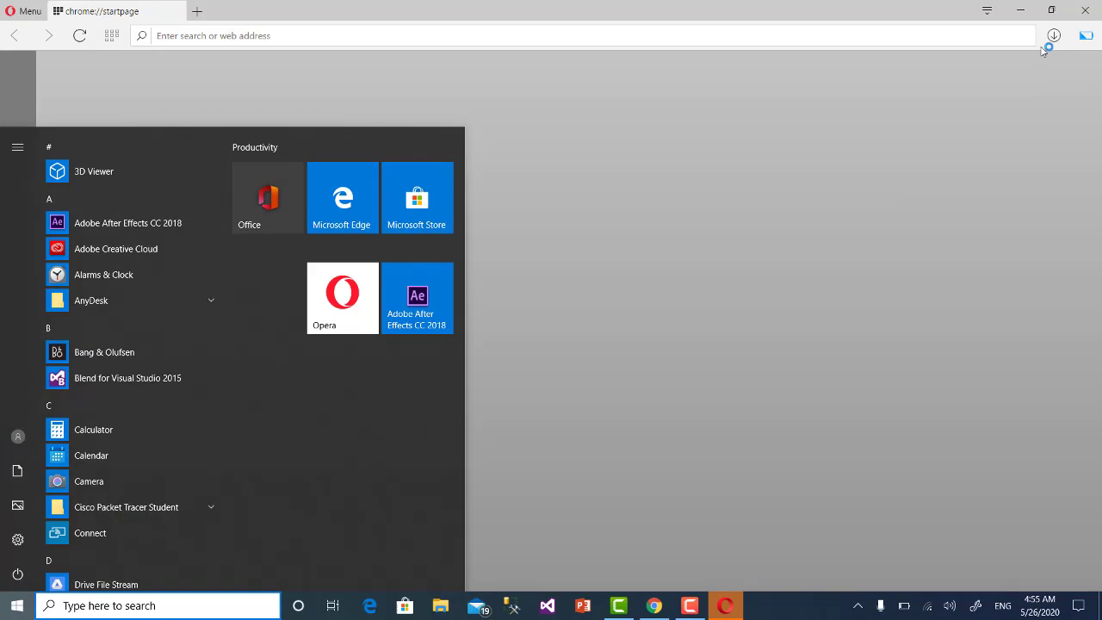
click(1085, 11)
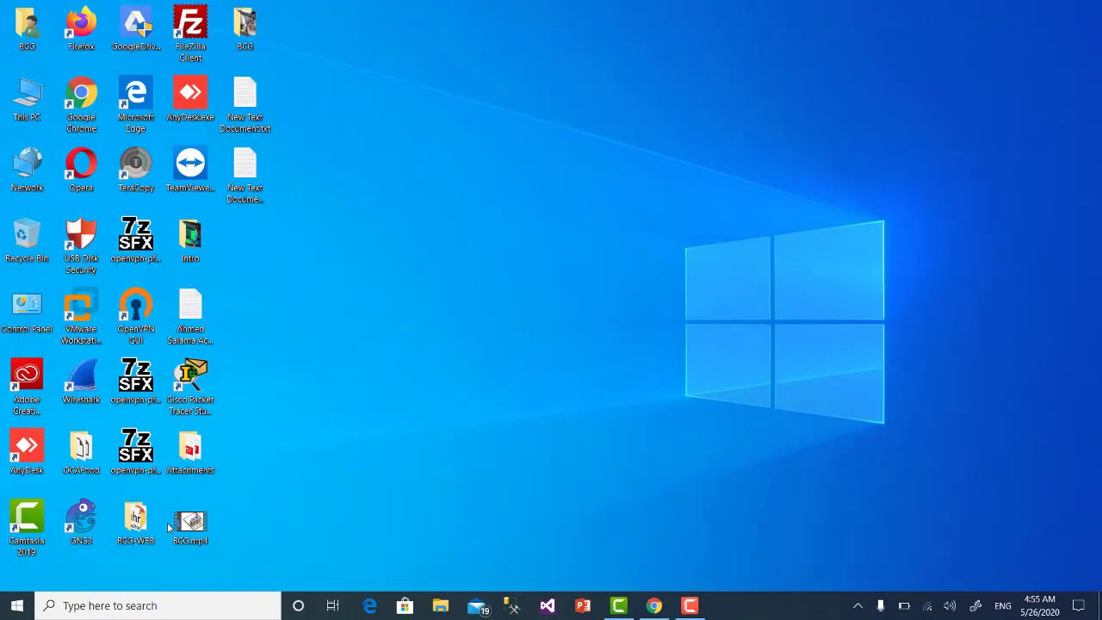
Step: Examine the context options of the pinned Opera tile and of Adobe Creative Cloud in the Start app list
click(10, 608)
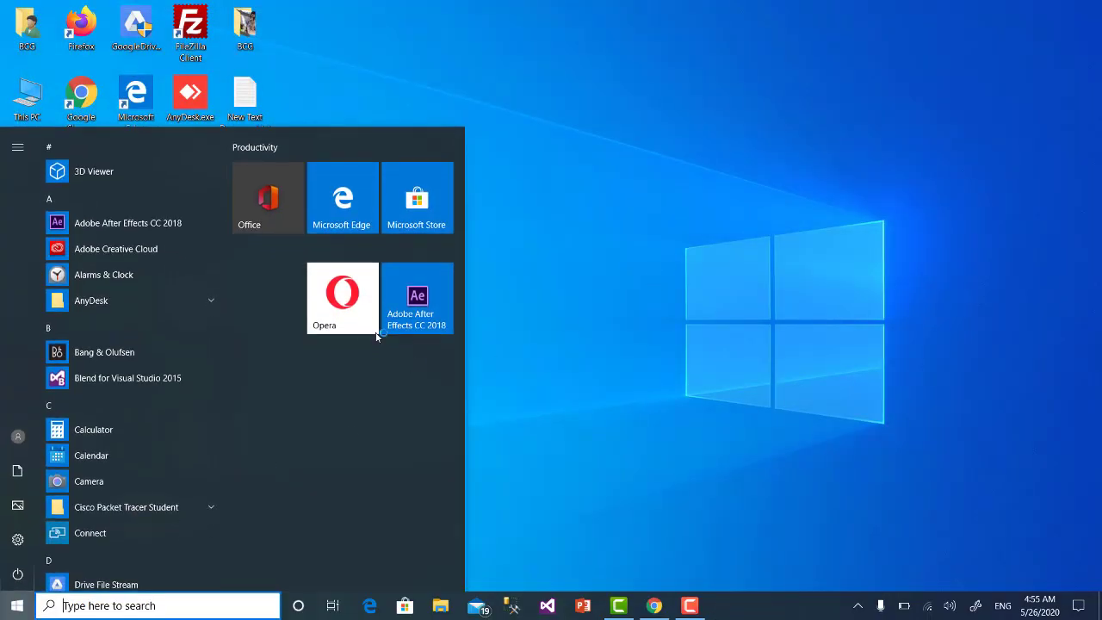
right_click(349, 319)
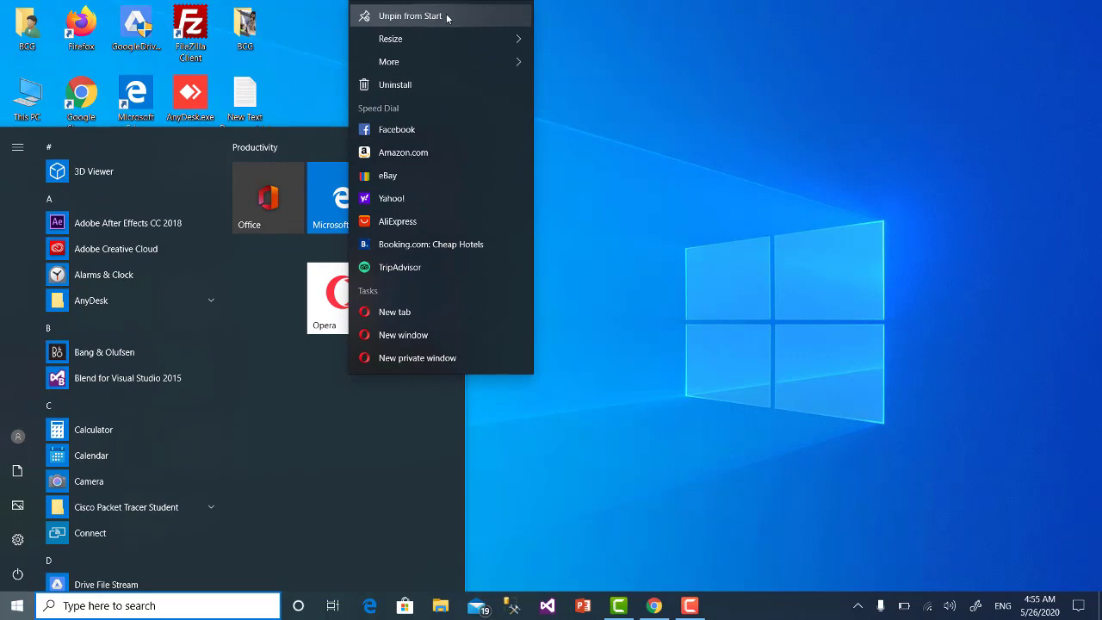
right_click(91, 250)
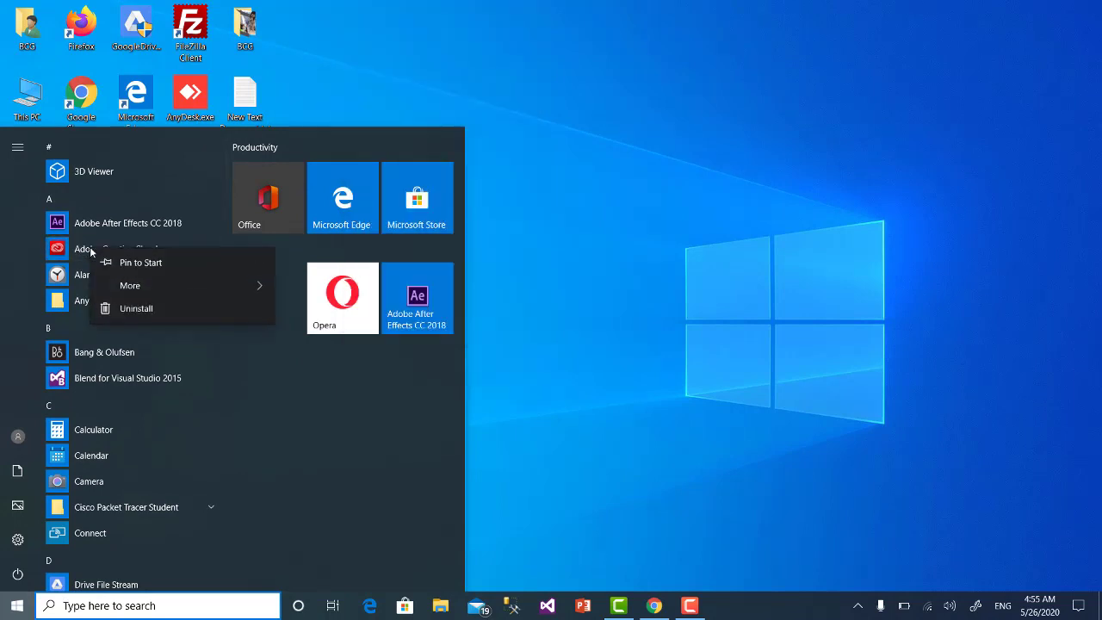
click(294, 294)
mouse_move(337, 255)
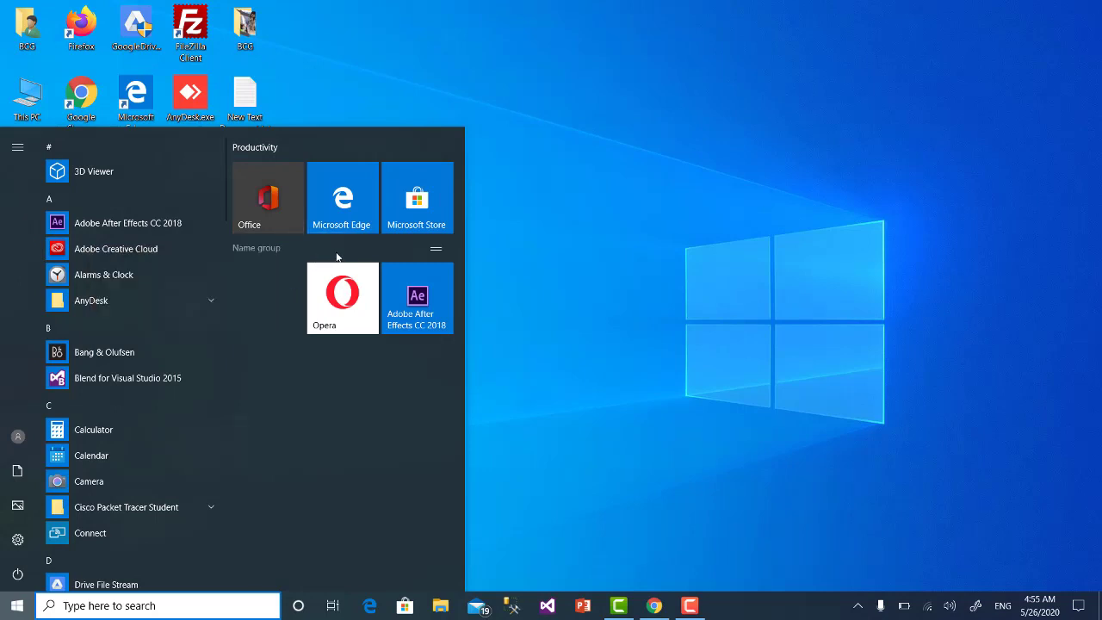
Step: Name the new tile group containing Opera and Adobe After Effects CC 2018 "My ProG", dismissing the low-battery notice
click(275, 249)
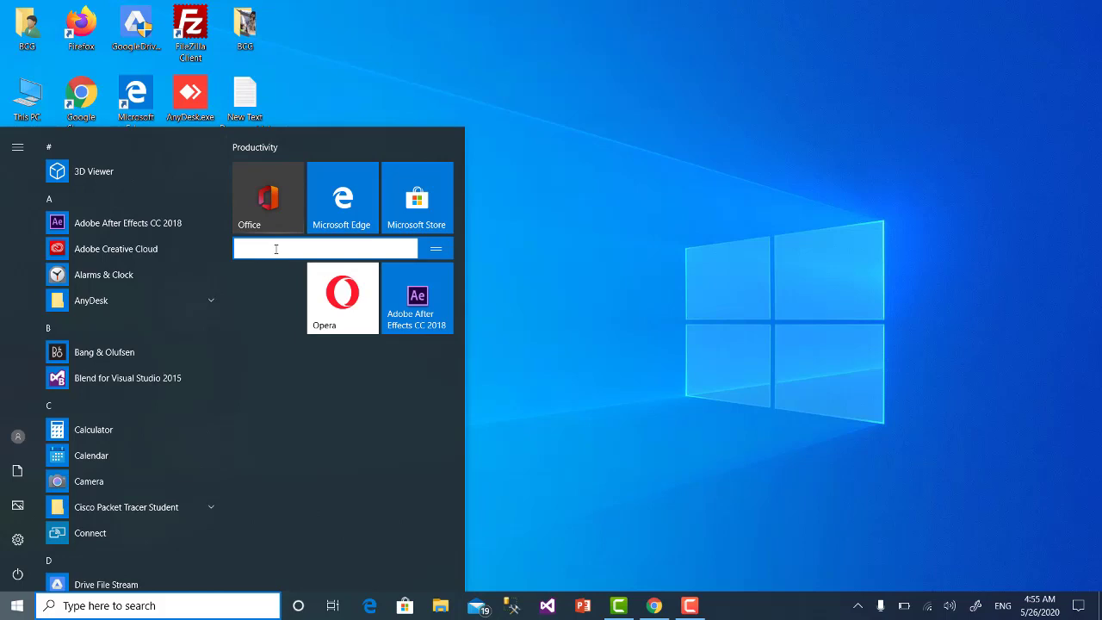
text(My Pr)
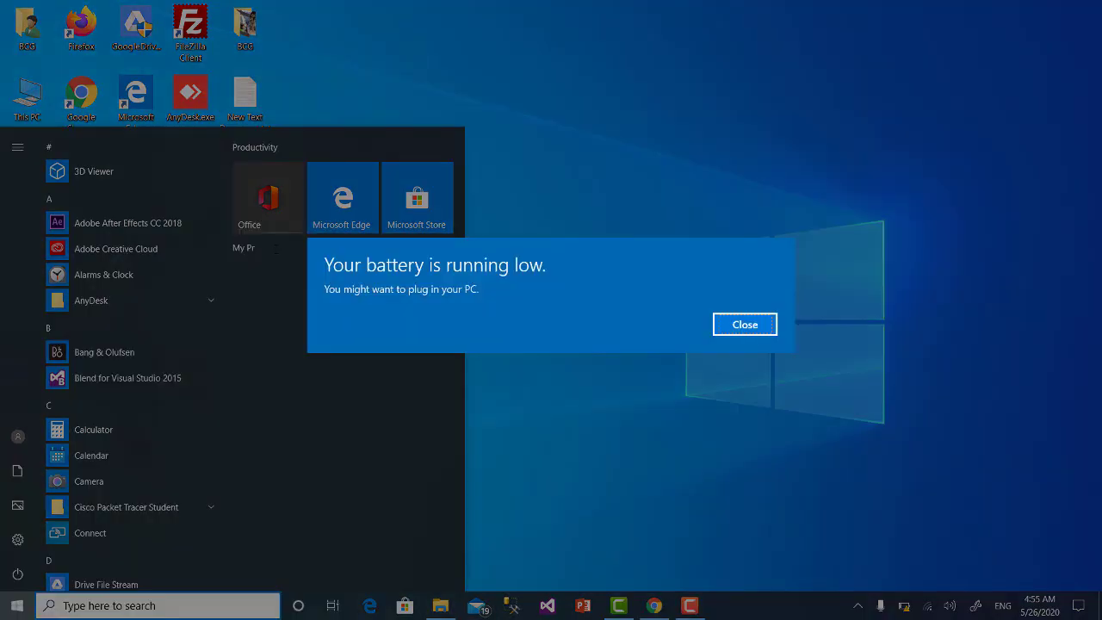
click(751, 319)
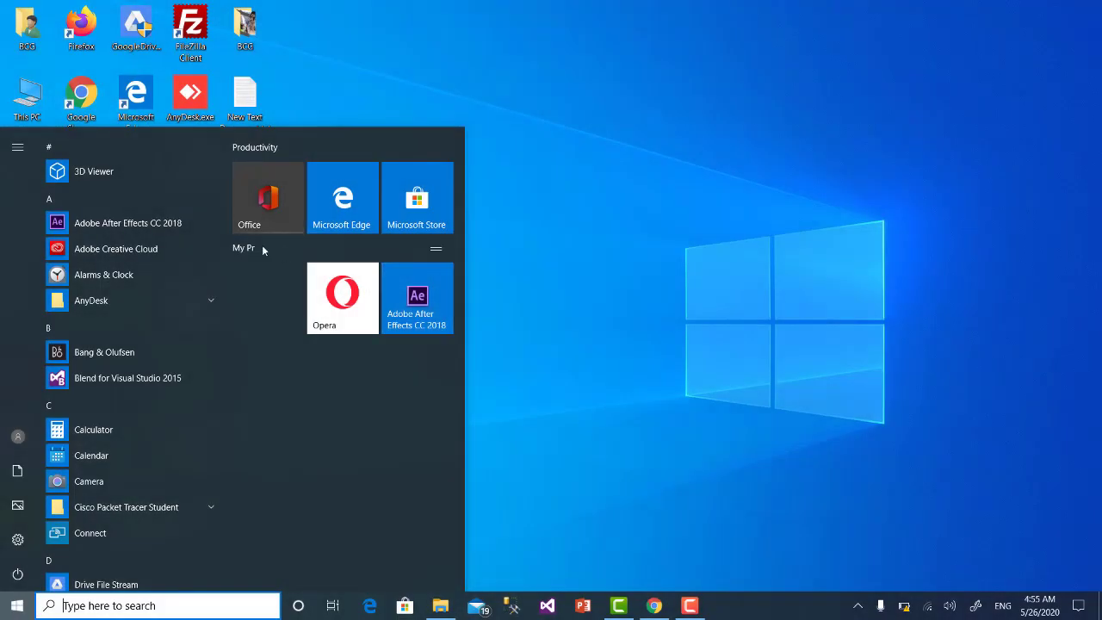
click(273, 248)
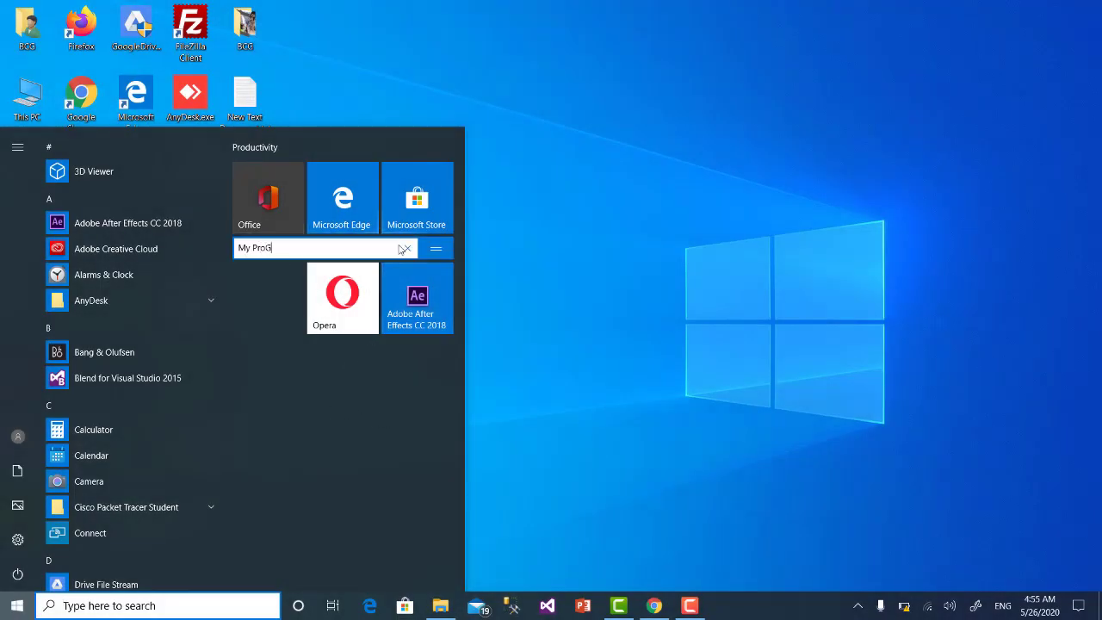
click(266, 280)
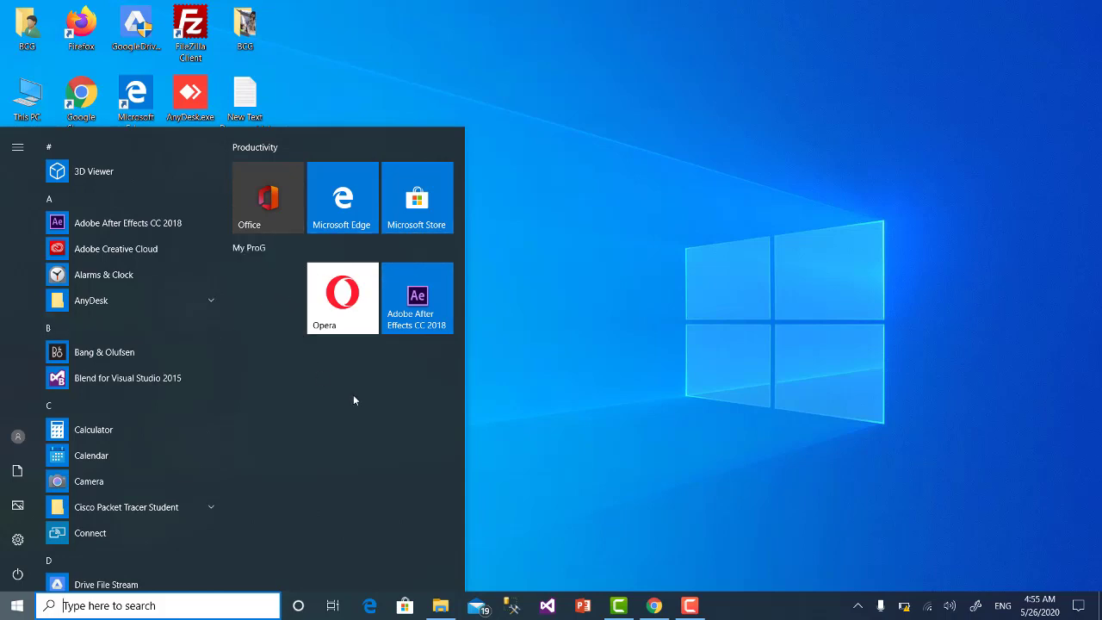
Step: Adjust the width of the Start menu from its outer vertical edge
drag(465, 308, 462, 259)
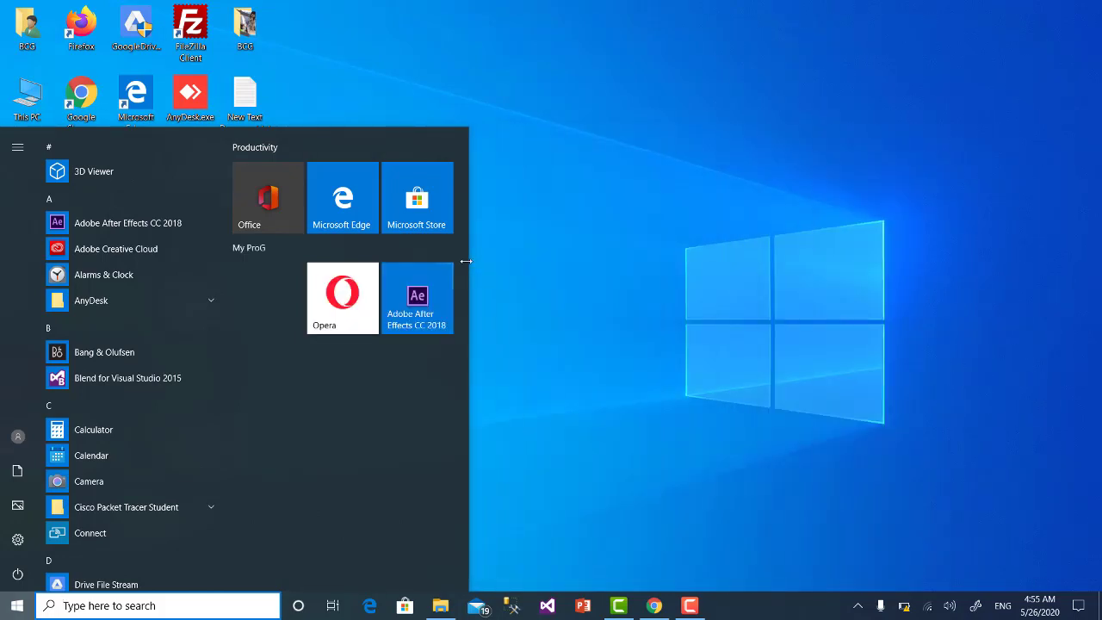